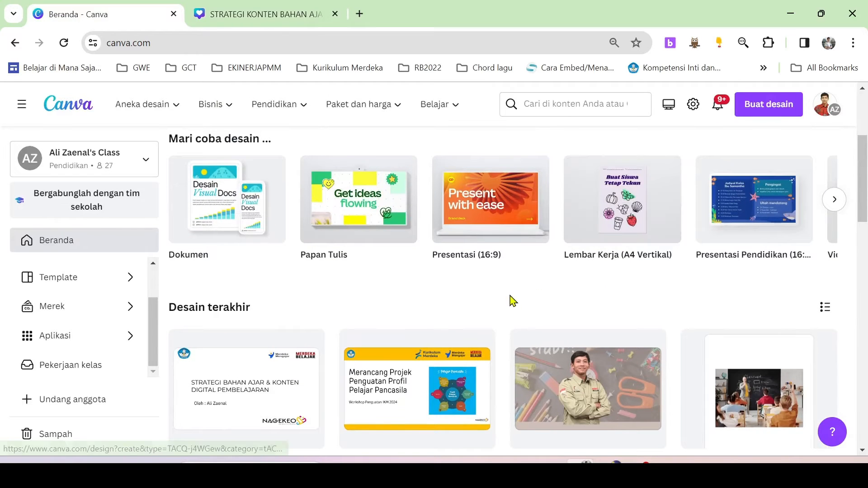
# Upload the "Modul Ajar PJOK PMM" Word document from the Documents folder and open the imported design
pyautogui.scroll(4, 533, 303)
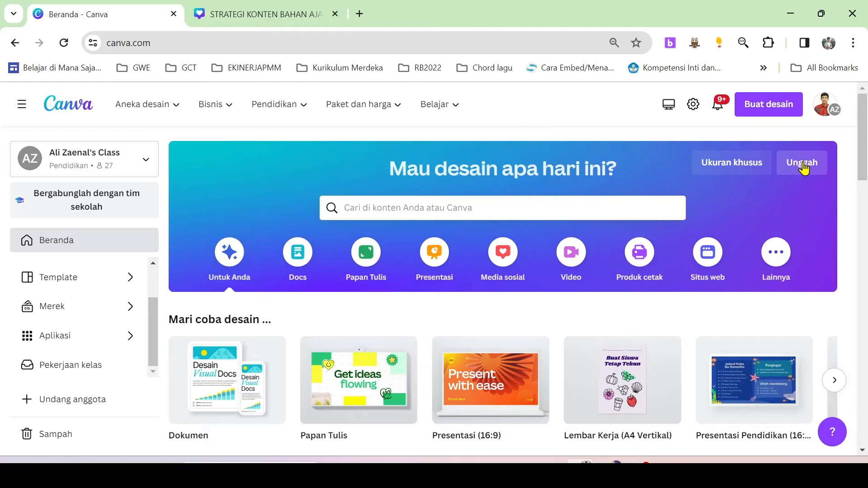
pyautogui.click(803, 168)
pyautogui.click(672, 359)
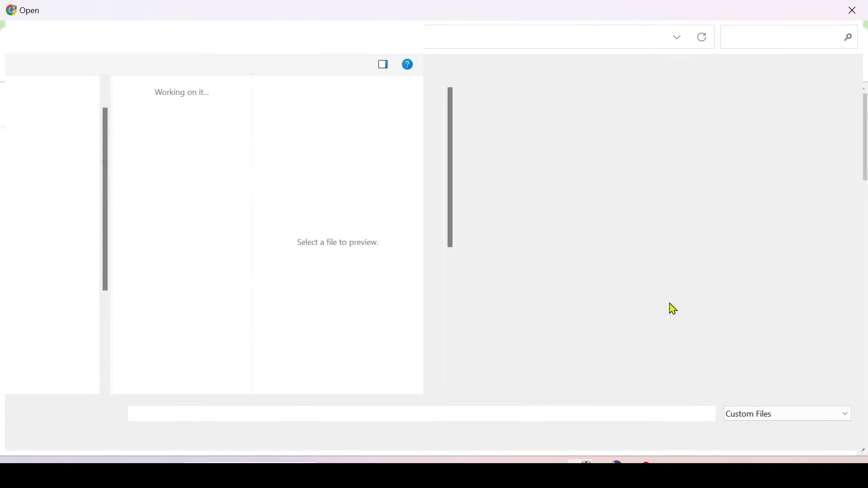
pyautogui.scroll(-3, 231, 273)
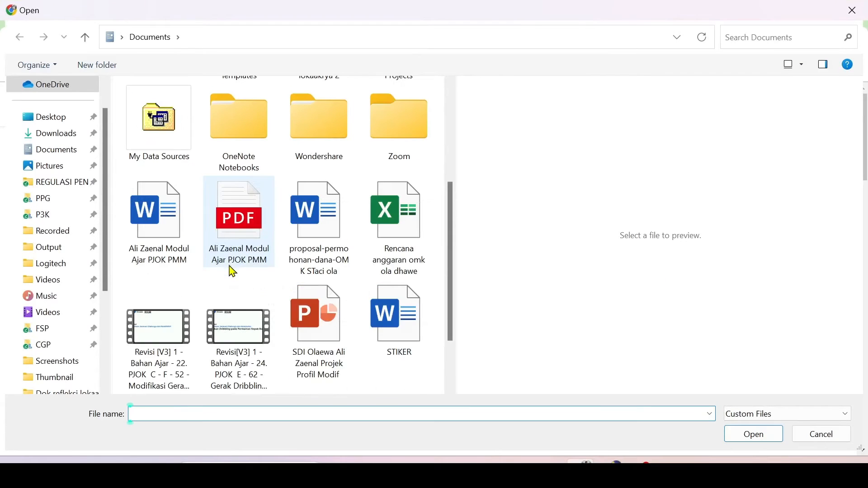
pyautogui.click(153, 244)
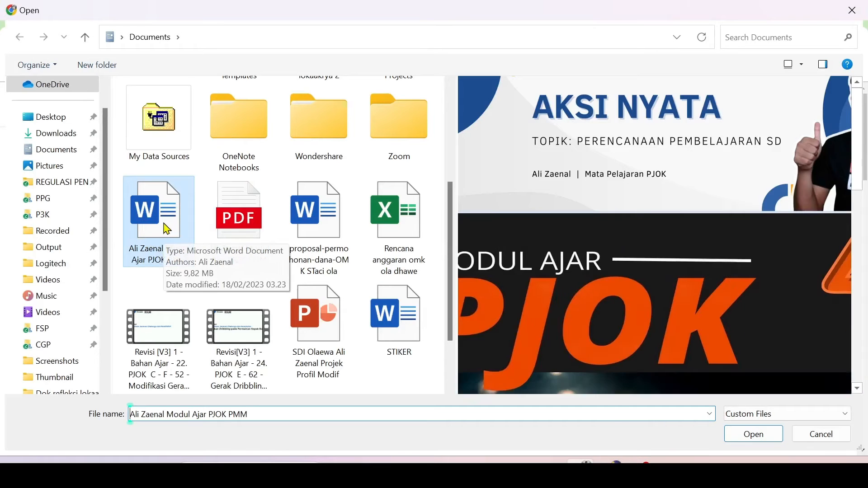
pyautogui.doubleClick(168, 225)
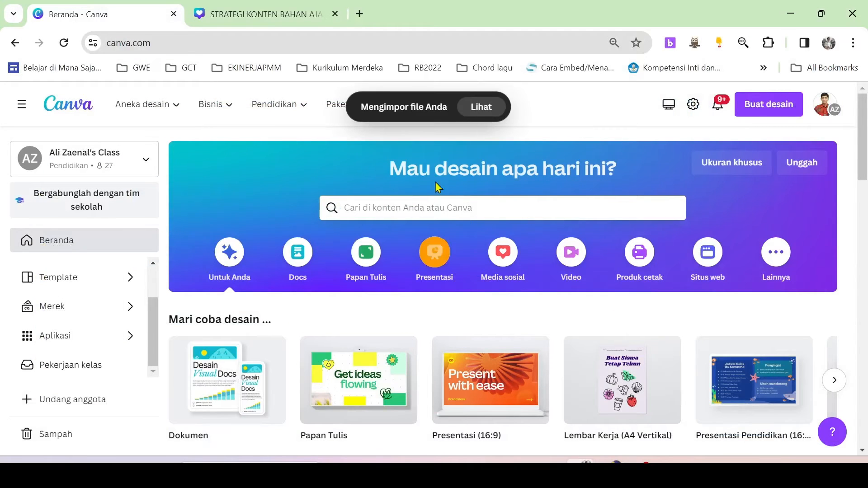
pyautogui.click(458, 111)
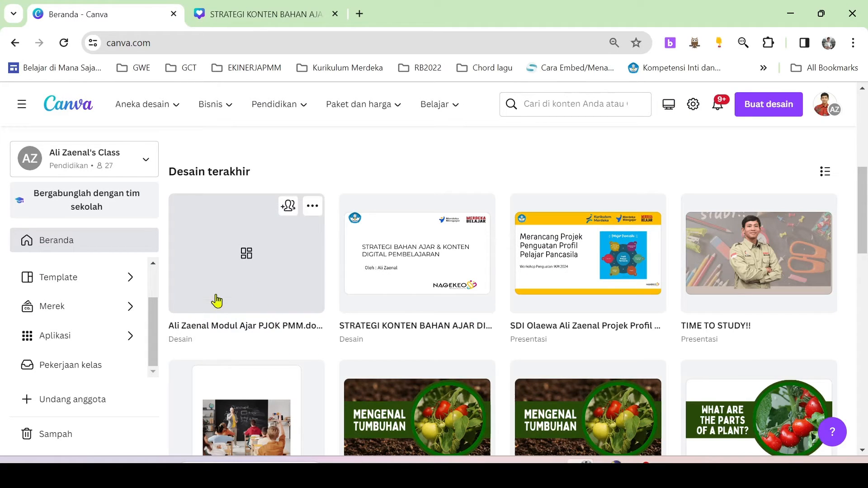
pyautogui.click(244, 282)
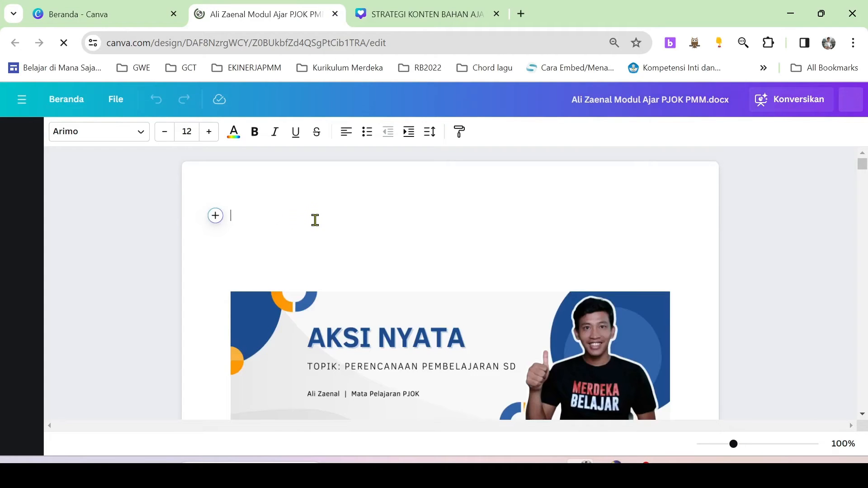
# Review the imported document's cover, identity text and learning-objective table, and dismiss the file-import feedback form
pyautogui.scroll(-15, 380, 288)
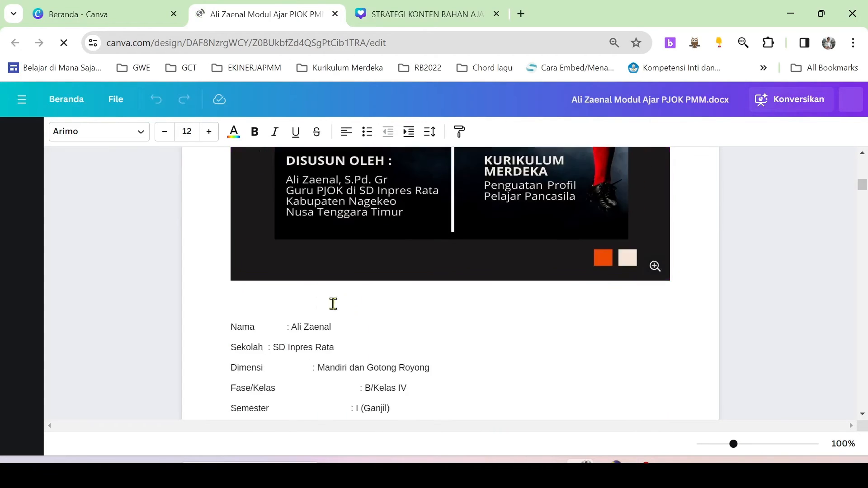
pyautogui.scroll(-15, 315, 303)
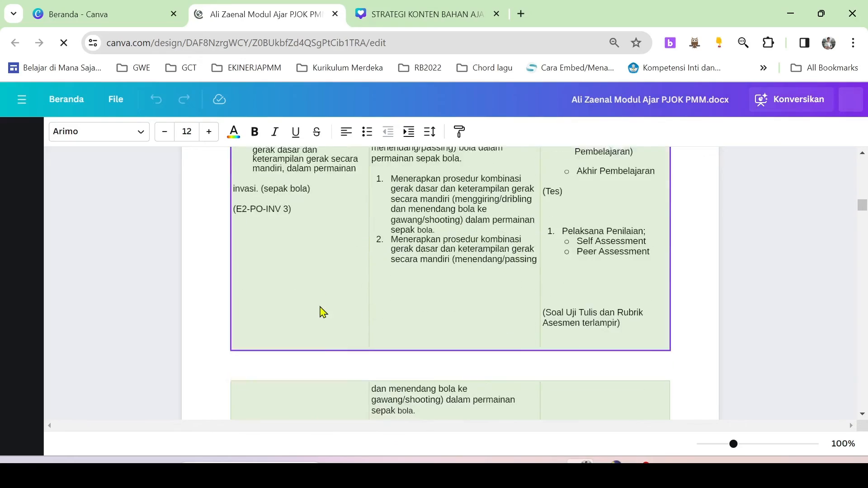
pyautogui.scroll(-10, 326, 312)
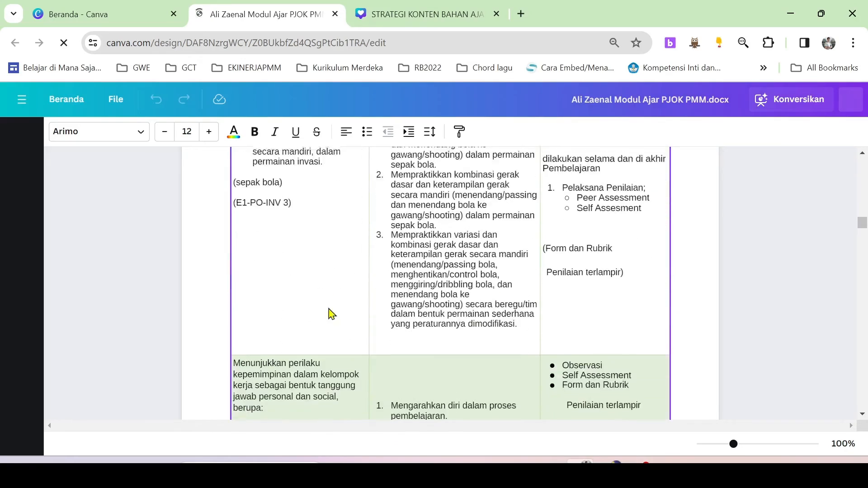
pyautogui.scroll(10, 331, 310)
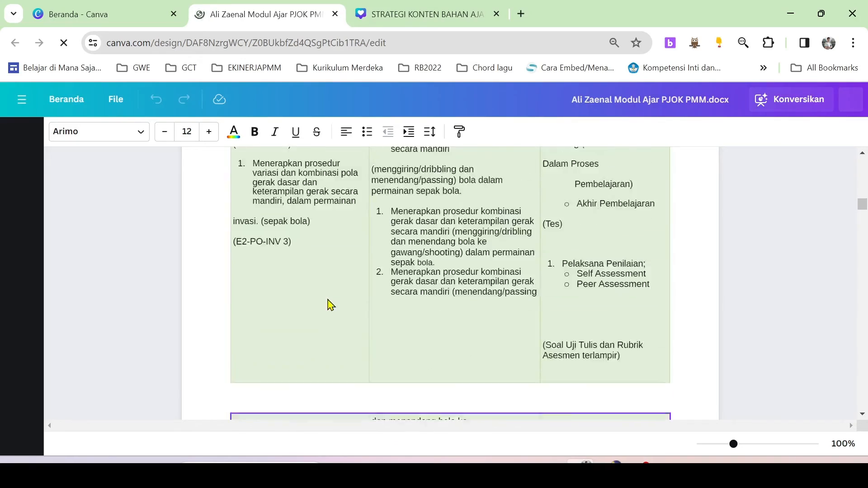
pyautogui.scroll(5, 330, 302)
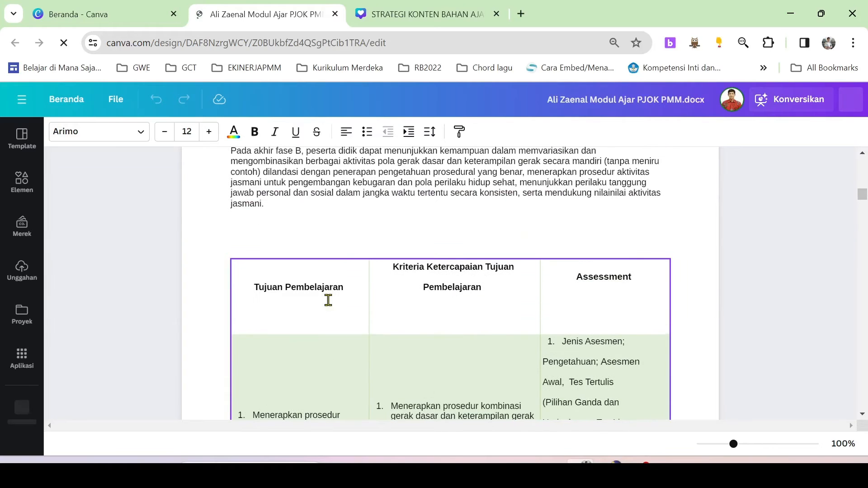
pyautogui.scroll(-3, 330, 303)
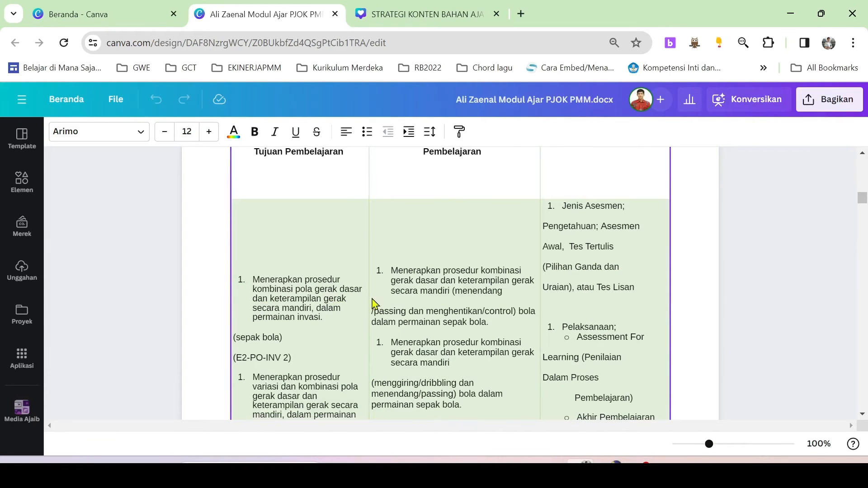
pyautogui.scroll(10, 373, 303)
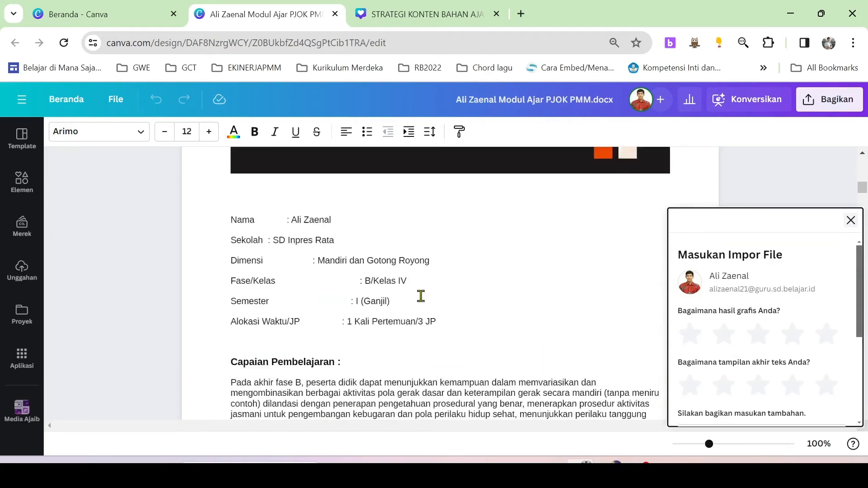
pyautogui.scroll(6, 421, 296)
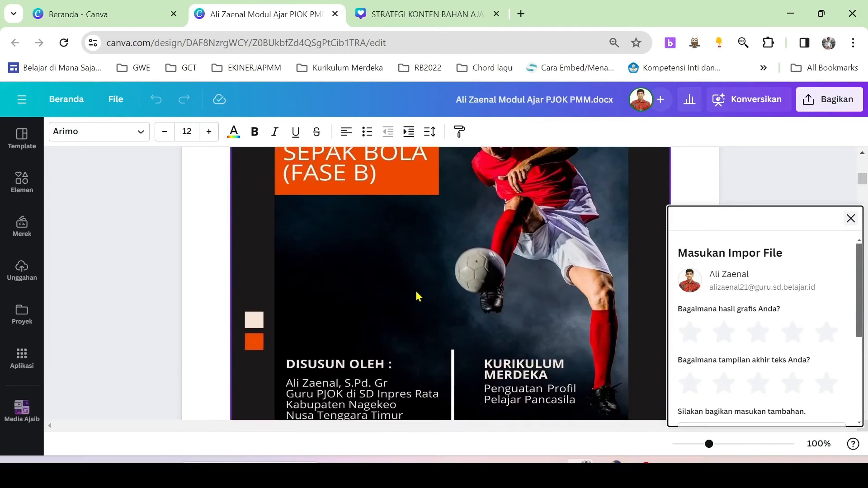
pyautogui.scroll(1, 417, 296)
pyautogui.click(851, 219)
# Look through the remaining pages of the imported module and recheck its cover and identity section
pyautogui.scroll(-6, 501, 303)
pyautogui.scroll(-15, 502, 303)
pyautogui.scroll(5, 545, 320)
pyautogui.scroll(-15, 545, 319)
pyautogui.scroll(-20, 546, 318)
pyautogui.moveTo(865, 302); pyautogui.dragTo(863, 158)
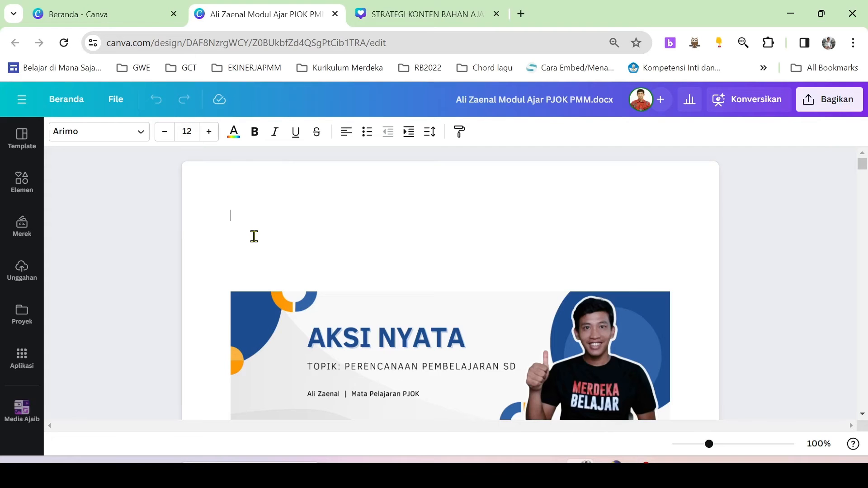
pyautogui.scroll(-10, 330, 287)
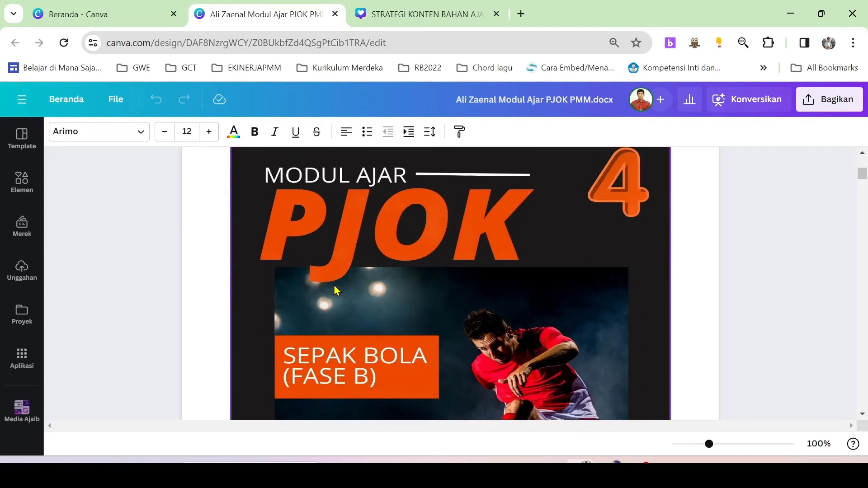
pyautogui.scroll(-8, 319, 319)
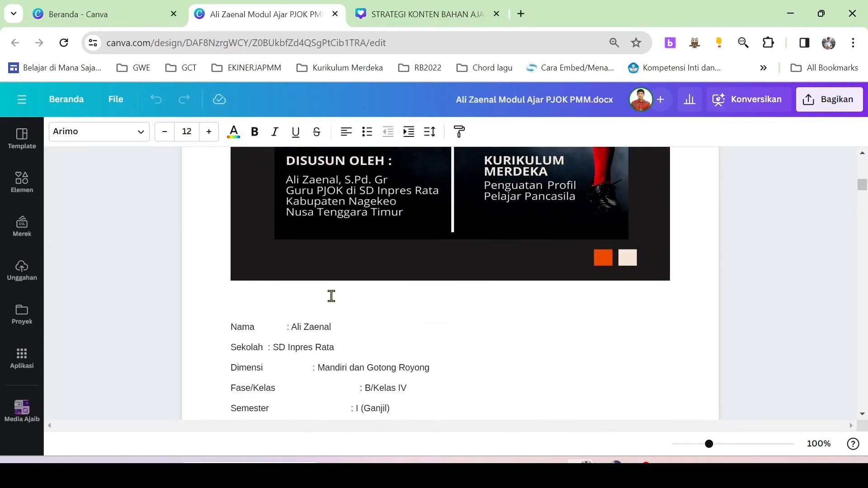
pyautogui.scroll(-3, 347, 289)
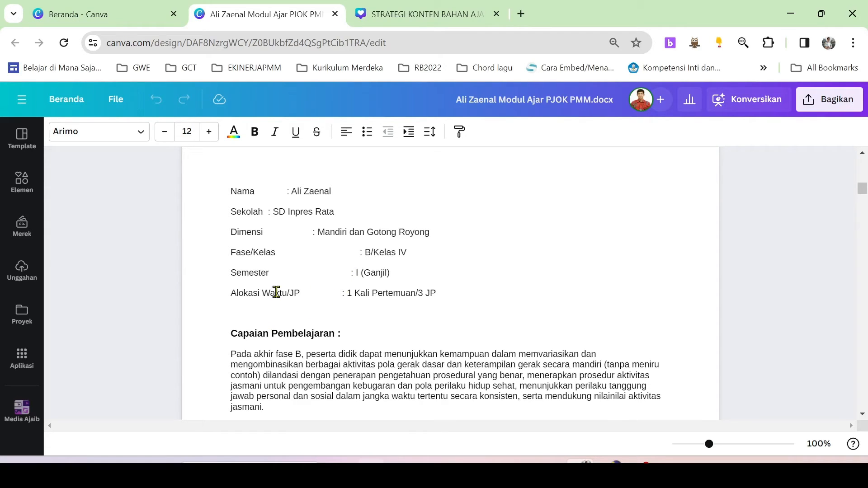
# Return to the home page and create a presentation from the "Profil Pelajar Pancasila: Pengertian, dan 6 Dimensi" template
pyautogui.click(136, 14)
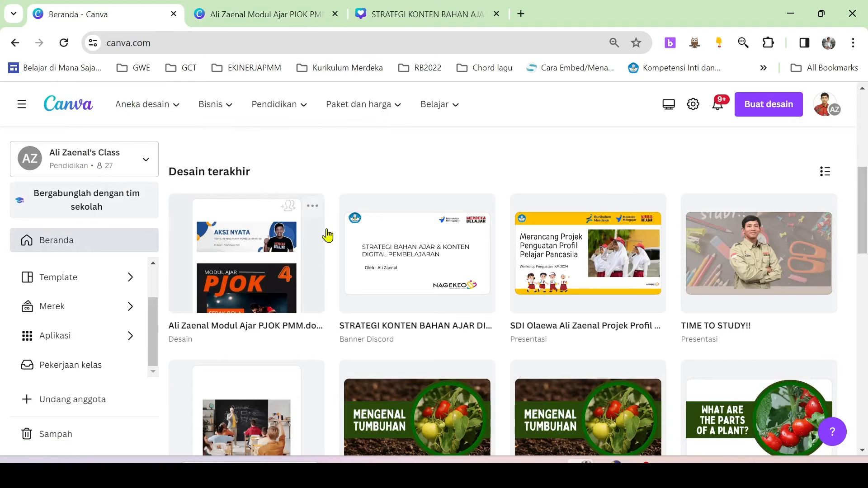
pyautogui.click(70, 229)
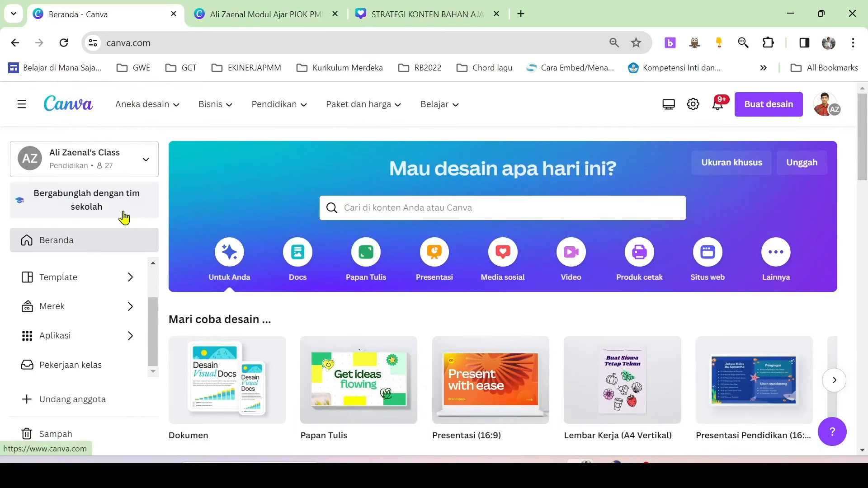
pyautogui.scroll(-3, 448, 314)
pyautogui.scroll(3, 432, 271)
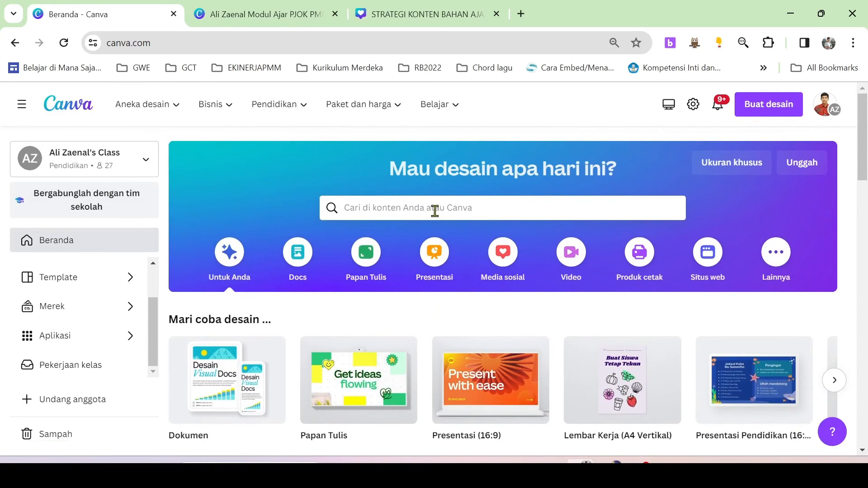
pyautogui.click(434, 253)
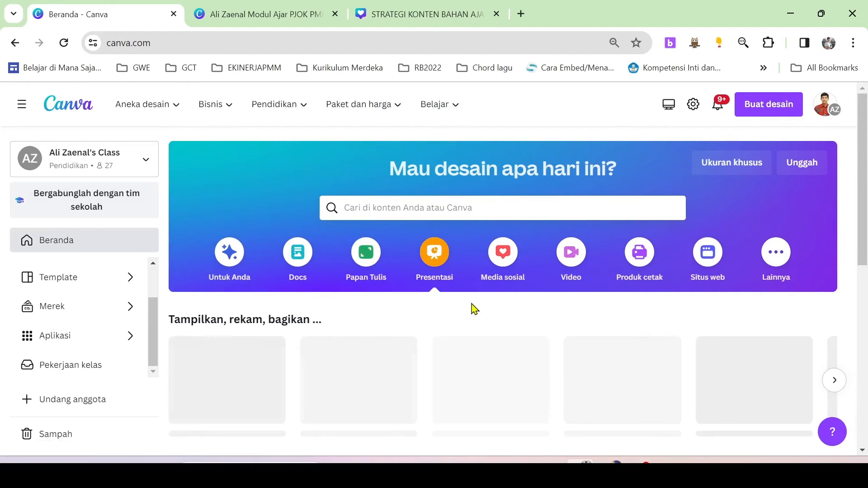
pyautogui.scroll(-8, 492, 314)
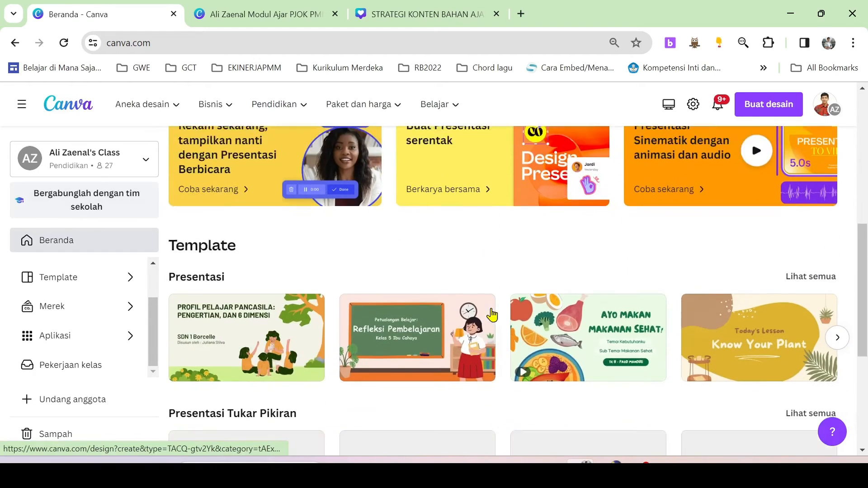
pyautogui.scroll(-1, 492, 314)
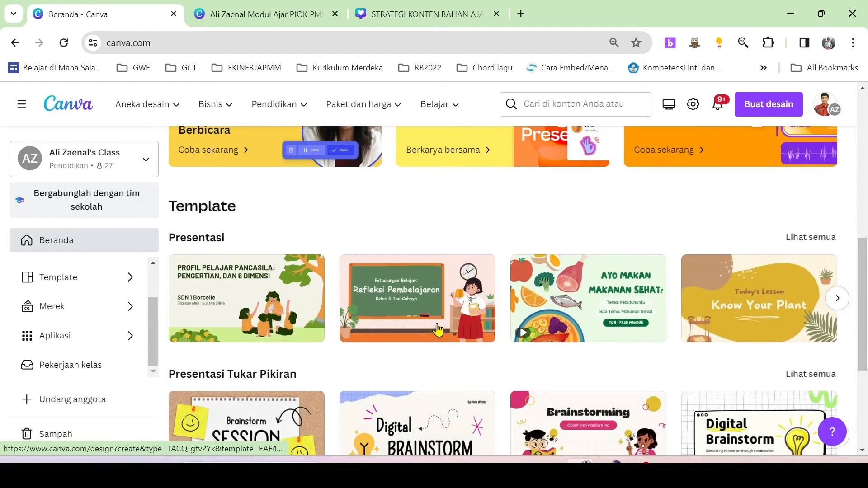
pyautogui.click(230, 302)
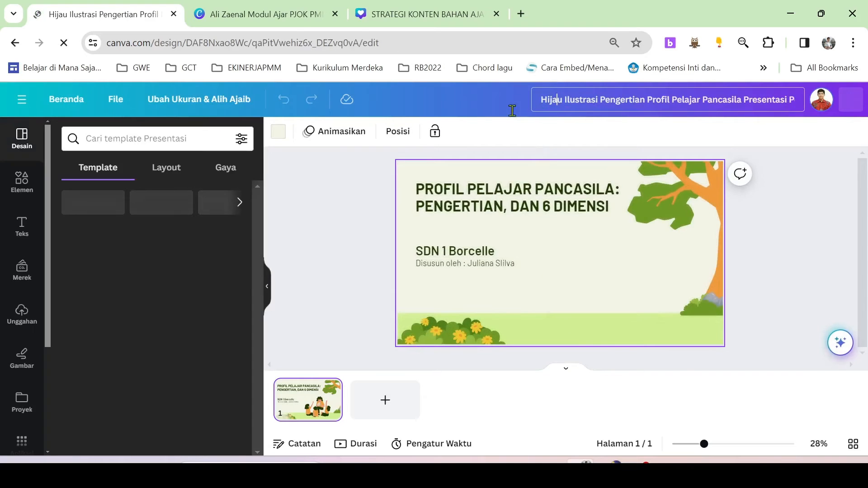
# Rename the presentation as "Materi Pembelajaran"
pyautogui.click(548, 96)
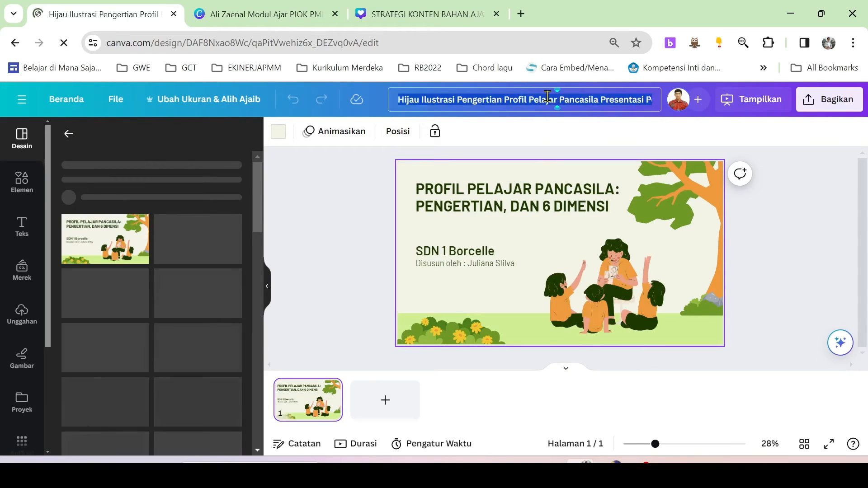
pyautogui.write('Mate')
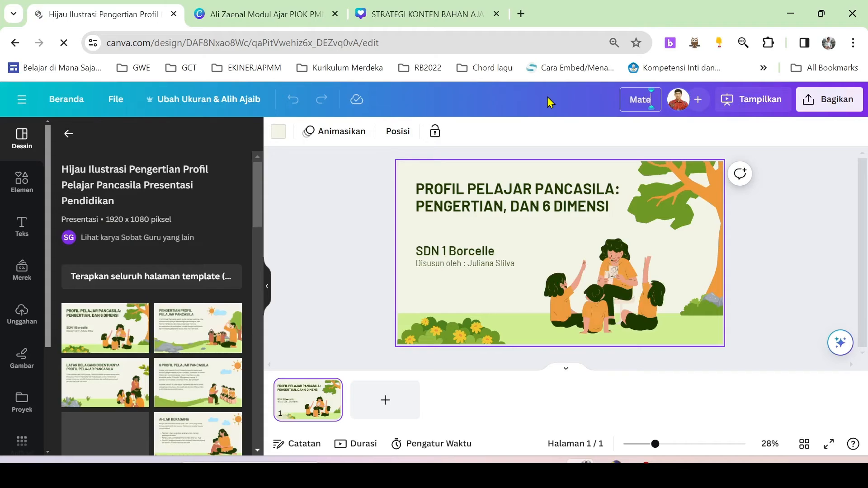
pyautogui.write('ri Pembelajaran')
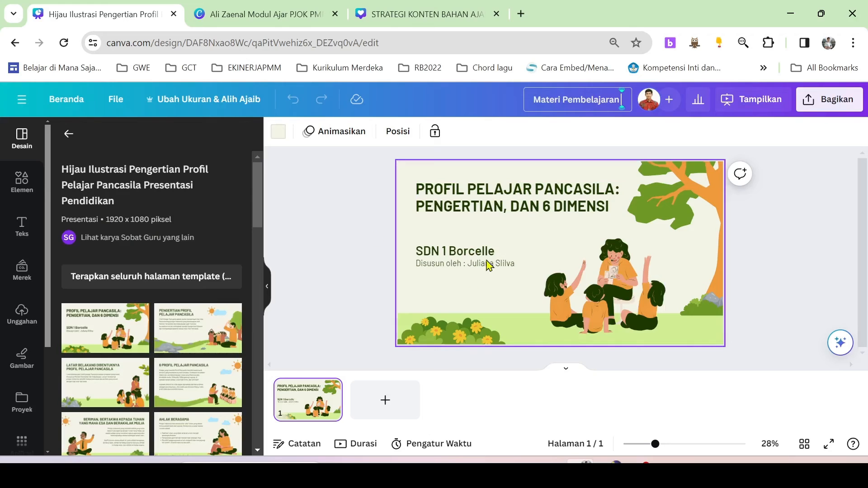
pyautogui.click(304, 403)
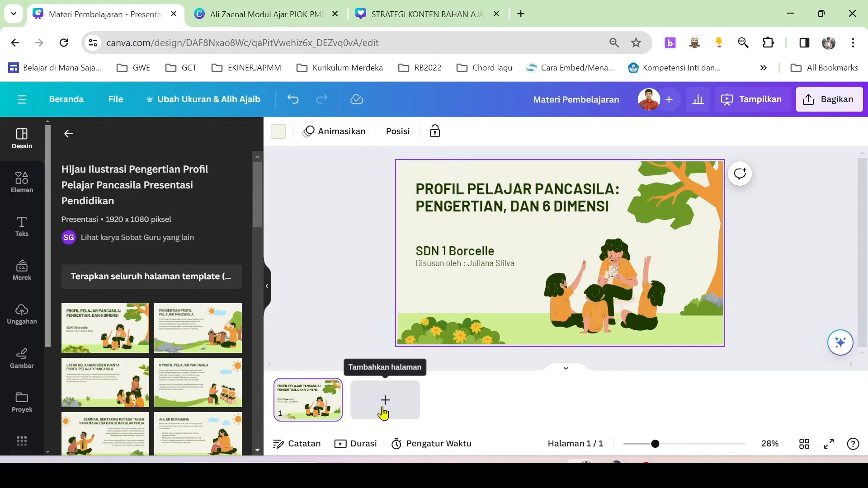
# Add two pages, trying the "6 Profil Pelajar Pancasila" and "Beriman, Bertakwa kepada Tuhan" template layouts on page 2
pyautogui.click(384, 412)
pyautogui.click(198, 383)
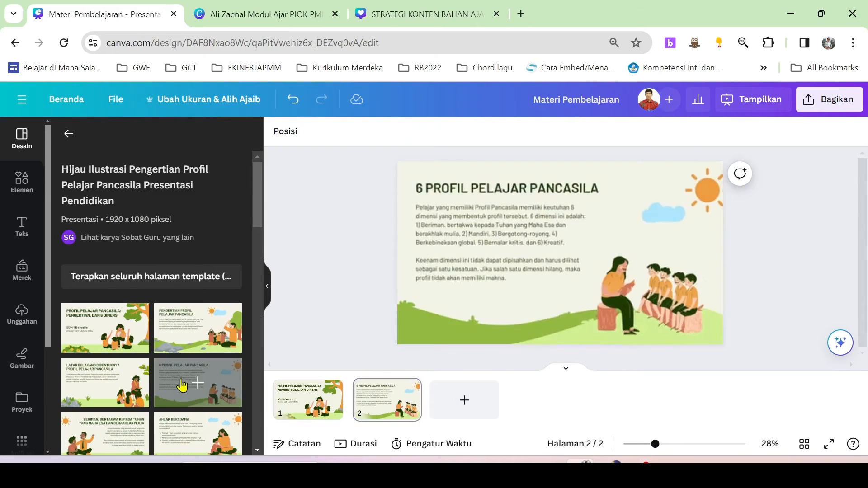
pyautogui.click(437, 411)
pyautogui.scroll(-2, 136, 362)
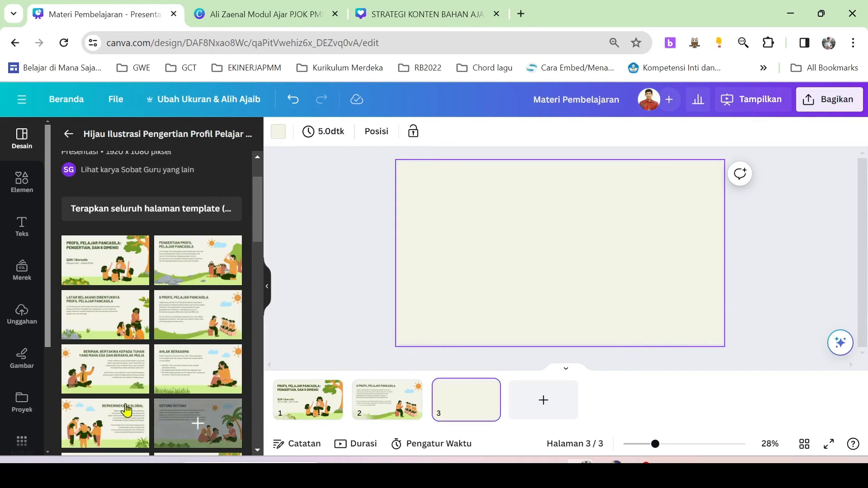
pyautogui.click(91, 382)
# Apply the "Ahlak Beragama" template layout to pages 2 and 3
pyautogui.click(459, 403)
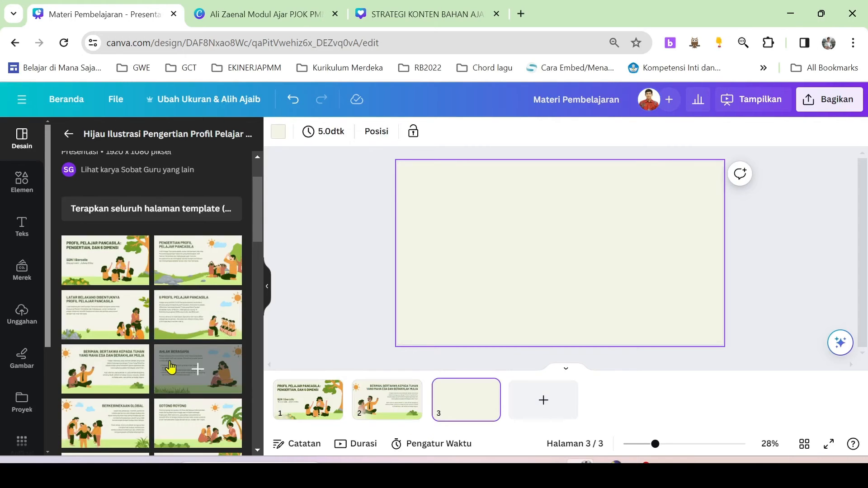
pyautogui.click(171, 367)
pyautogui.click(457, 409)
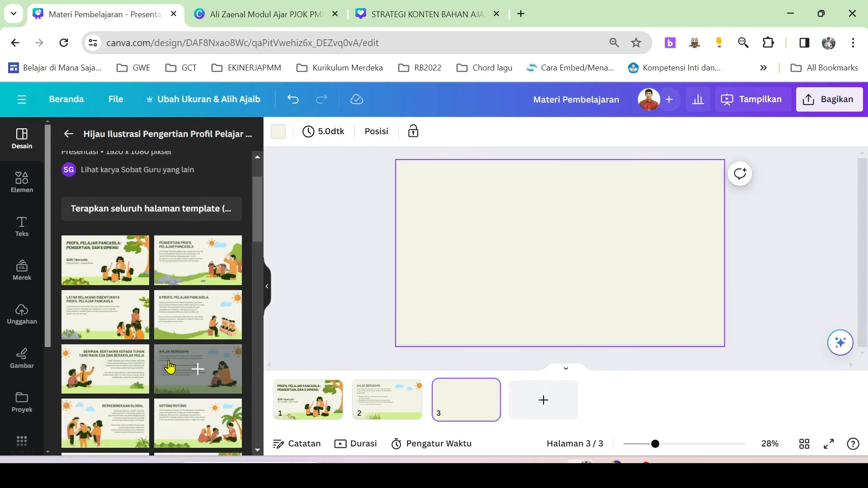
pyautogui.click(170, 367)
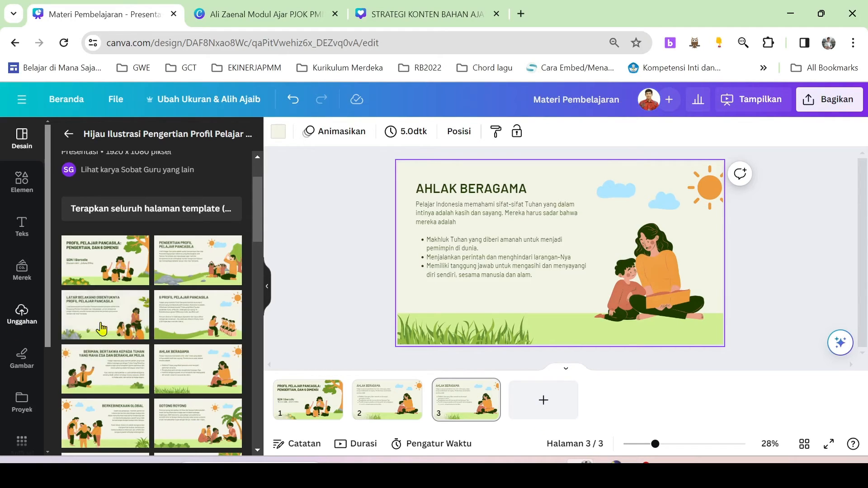
# Upload the PDF "STRATEGI KONTEN BAHAN AJAR DIGITAL VIDEO" from the Documents folder
pyautogui.scroll(2, 107, 268)
pyautogui.scroll(-2, 138, 240)
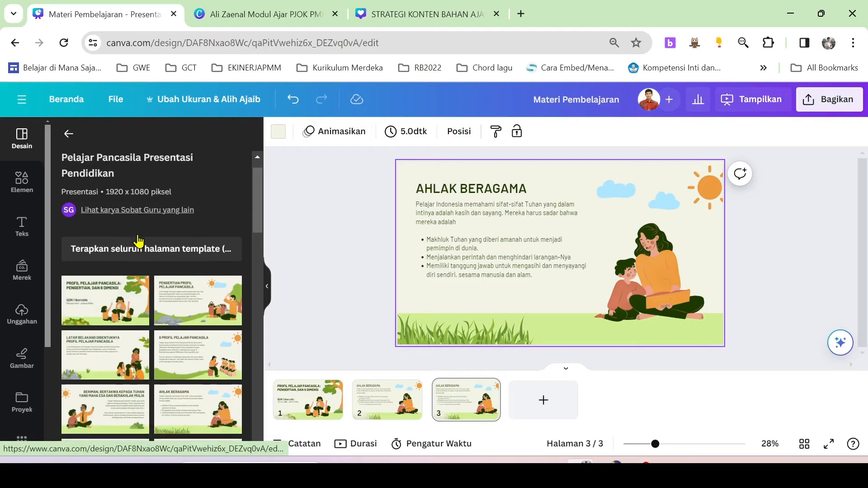
pyautogui.scroll(-2, 136, 253)
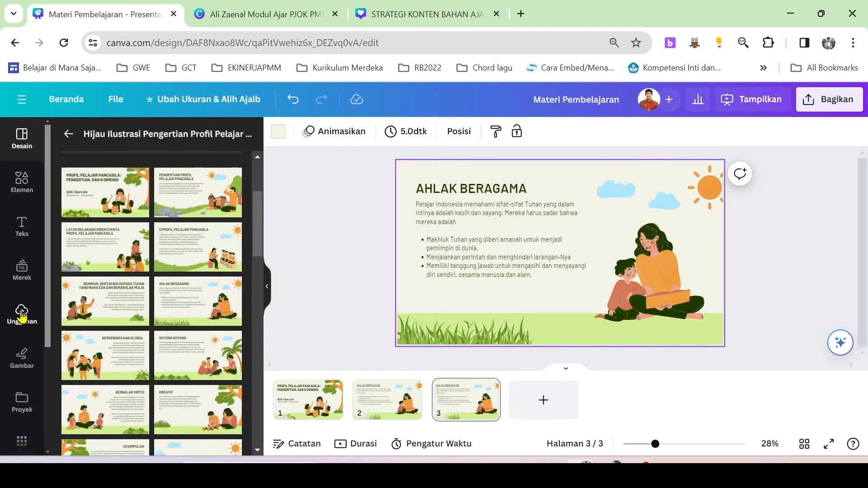
pyautogui.click(19, 312)
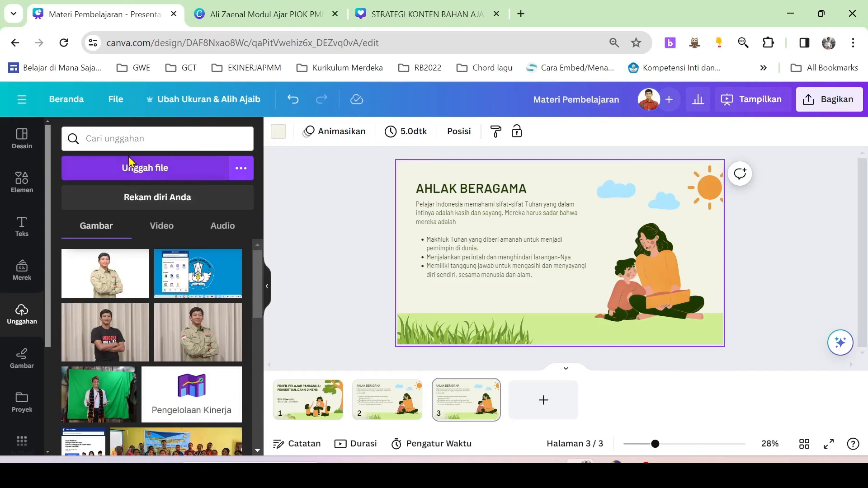
pyautogui.click(138, 174)
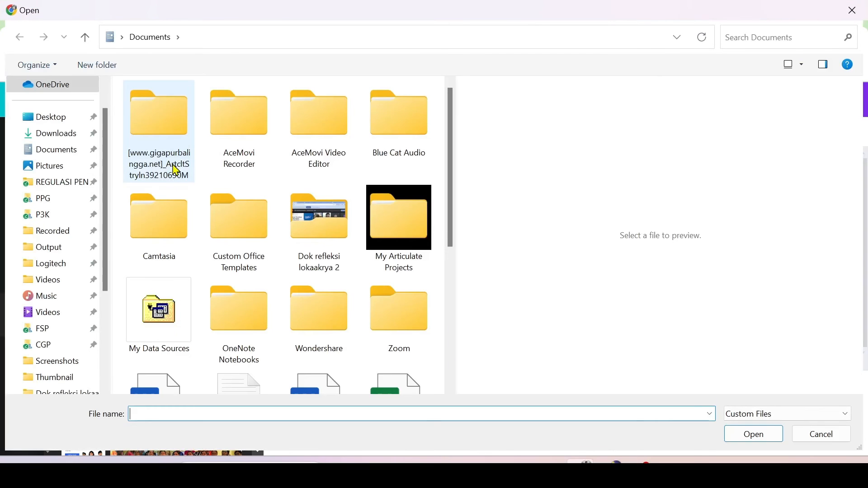
pyautogui.click(61, 151)
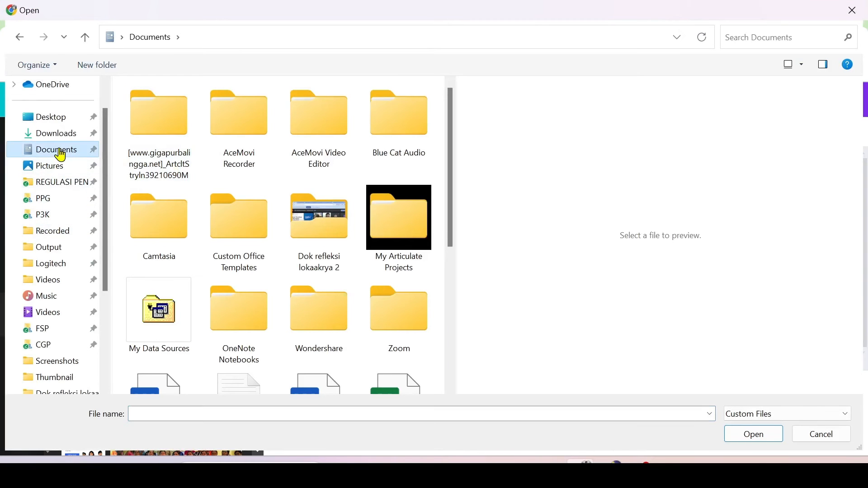
pyautogui.scroll(-10, 240, 226)
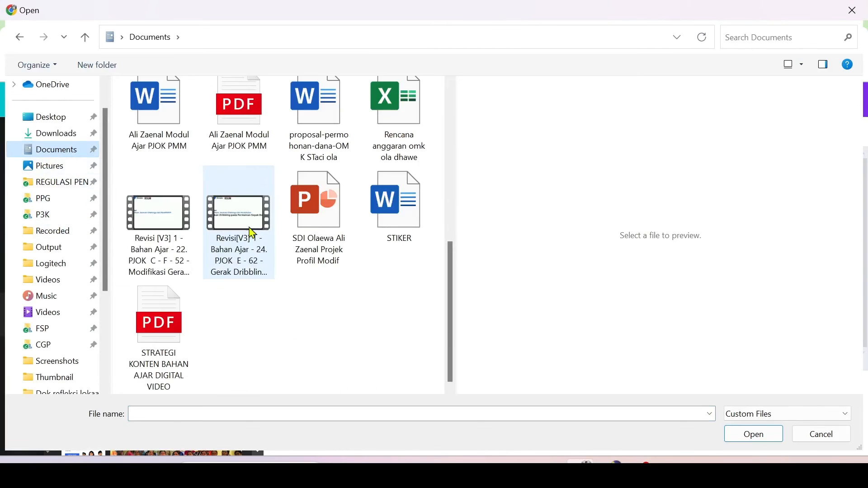
pyautogui.click(150, 338)
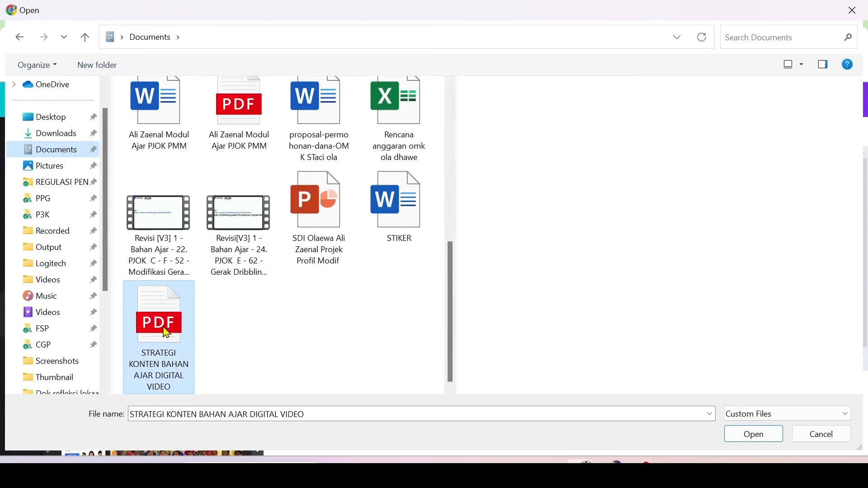
pyautogui.doubleClick(166, 334)
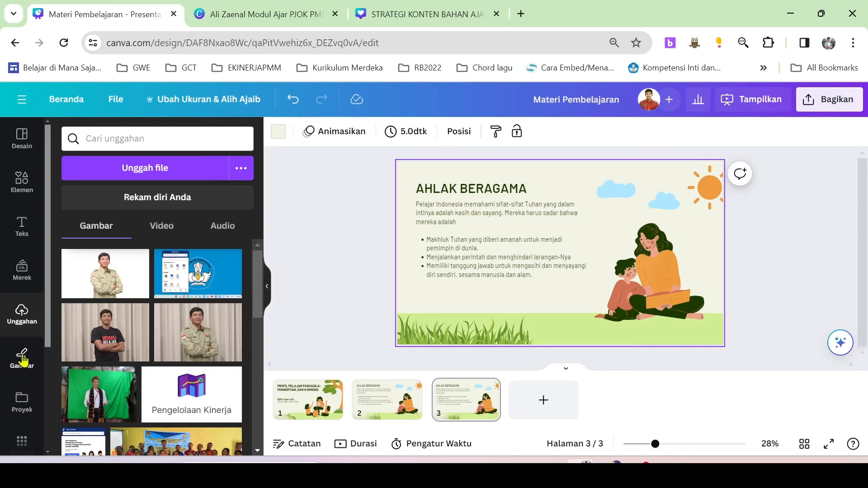
# Open the newly imported STRATEGI KONTEN BAHAN AJAR design from the project list and look through its pages
pyautogui.click(23, 403)
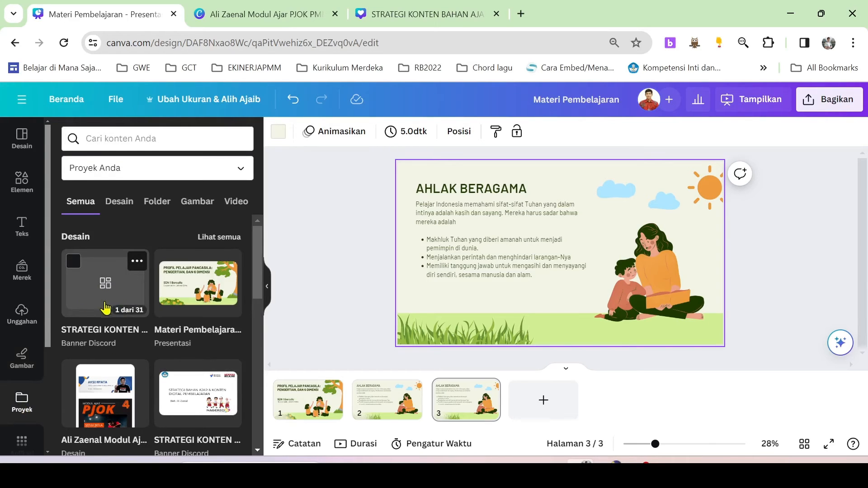
pyautogui.click(104, 289)
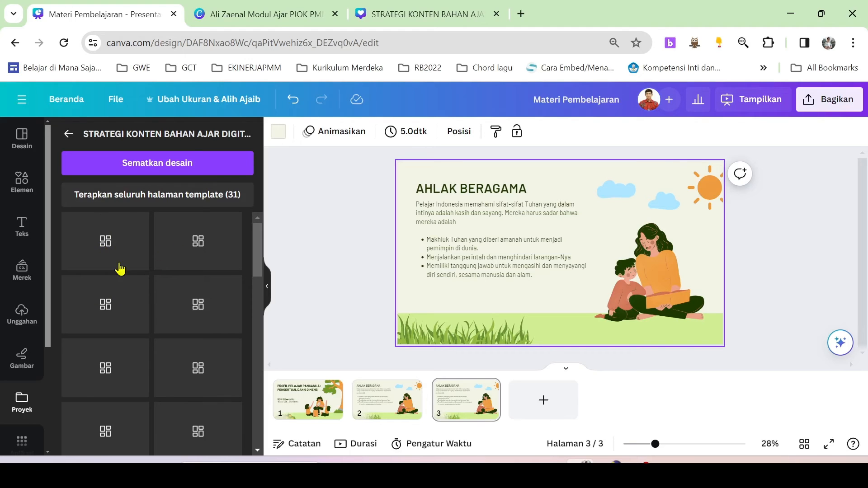
pyautogui.scroll(-1, 188, 292)
pyautogui.scroll(1, 188, 292)
pyautogui.scroll(-5, 135, 326)
pyautogui.scroll(5, 135, 326)
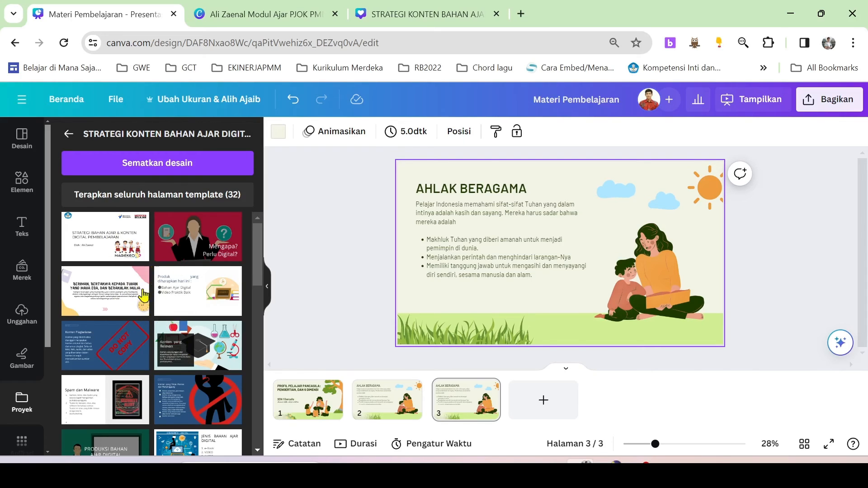
# Return to the project list and open the 32-page STRATEGI KONTEN BAHAN AJAR design, looking through its pages
pyautogui.click(69, 134)
pyautogui.scroll(-3, 171, 321)
pyautogui.scroll(3, 171, 320)
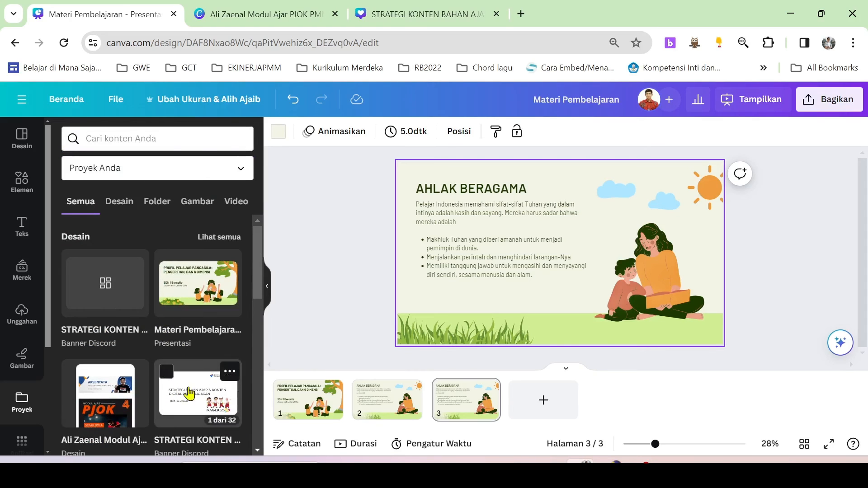
pyautogui.click(103, 293)
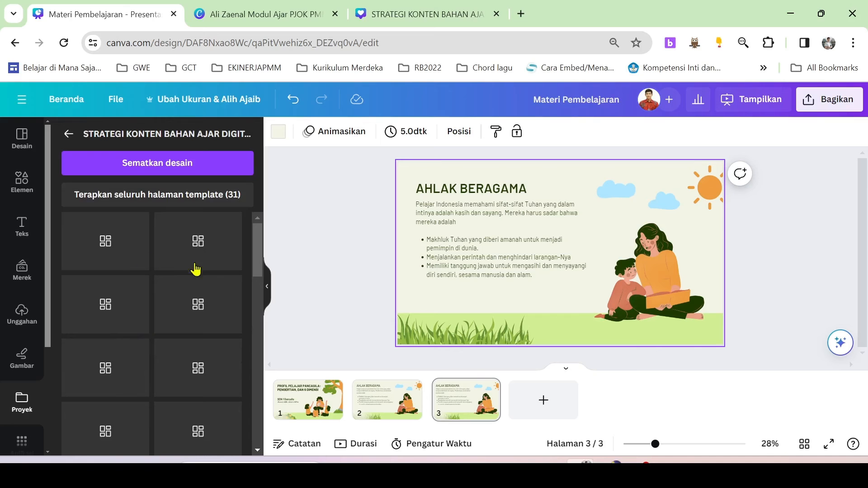
pyautogui.click(68, 134)
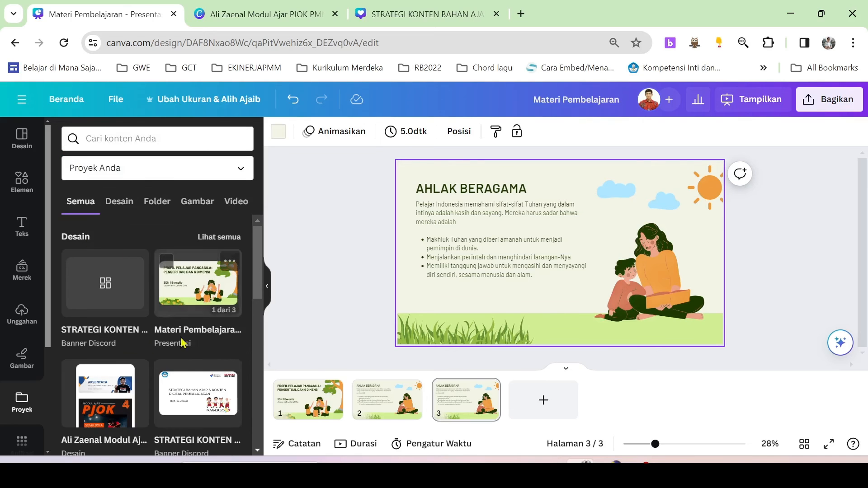
pyautogui.click(185, 412)
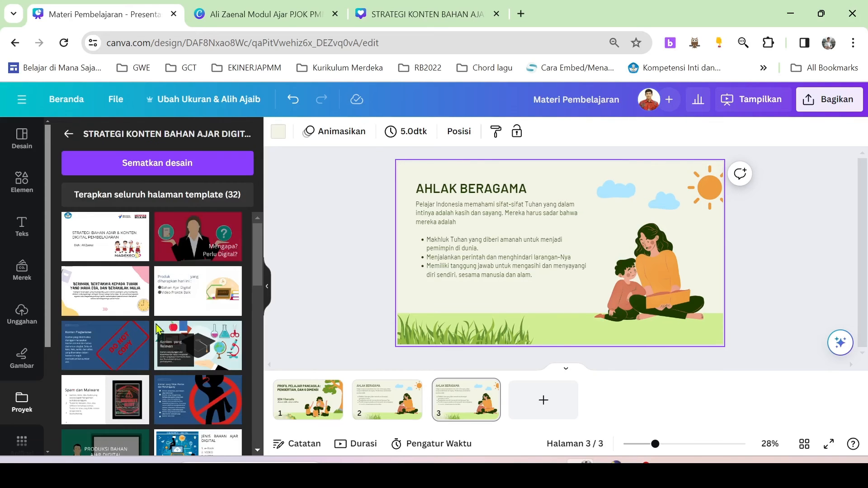
pyautogui.scroll(-3, 135, 326)
pyautogui.scroll(5, 149, 337)
# Add page 4 and fill it with the "Konten yang Relevan" page from the STRATEGI KONTEN design
pyautogui.click(543, 400)
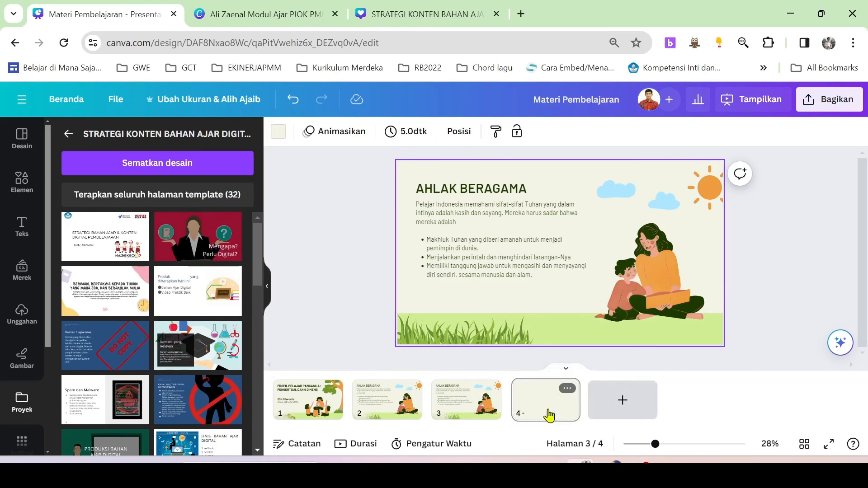
pyautogui.scroll(-2, 105, 307)
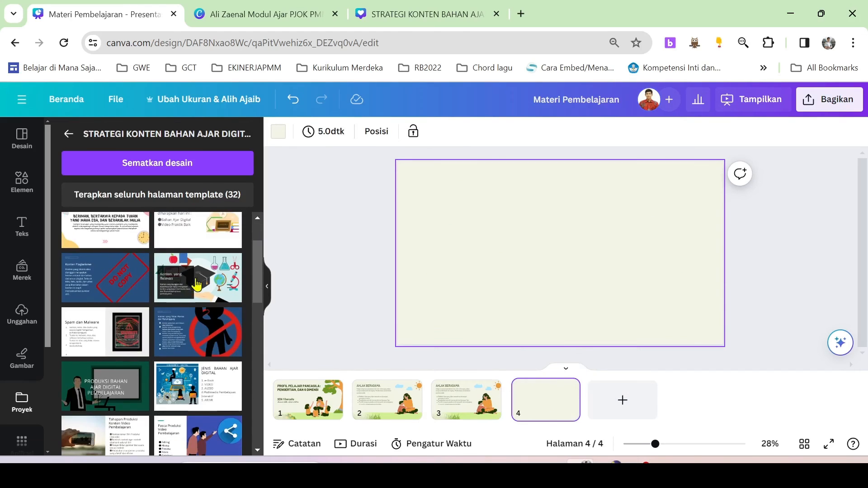
pyautogui.click(189, 285)
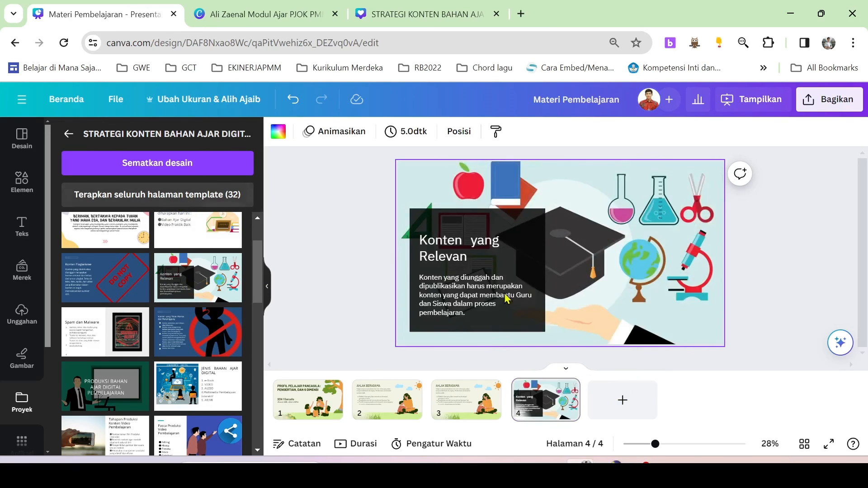
# Add page 5 and fill it with the "Naskah/Script" table page from the same design
pyautogui.click(601, 401)
pyautogui.scroll(-10, 112, 343)
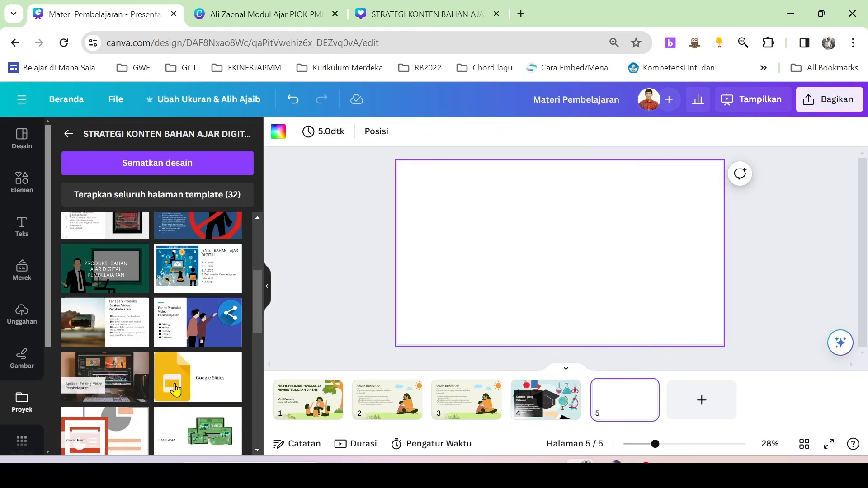
pyautogui.scroll(-5, 112, 344)
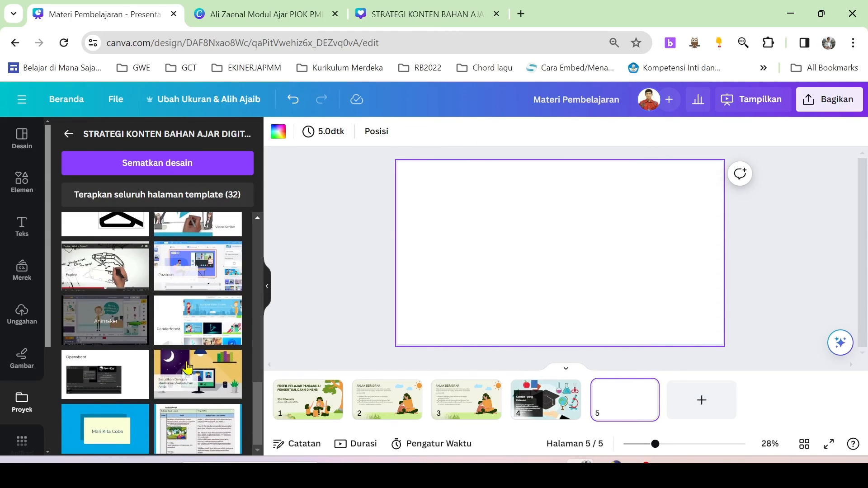
pyautogui.click(194, 438)
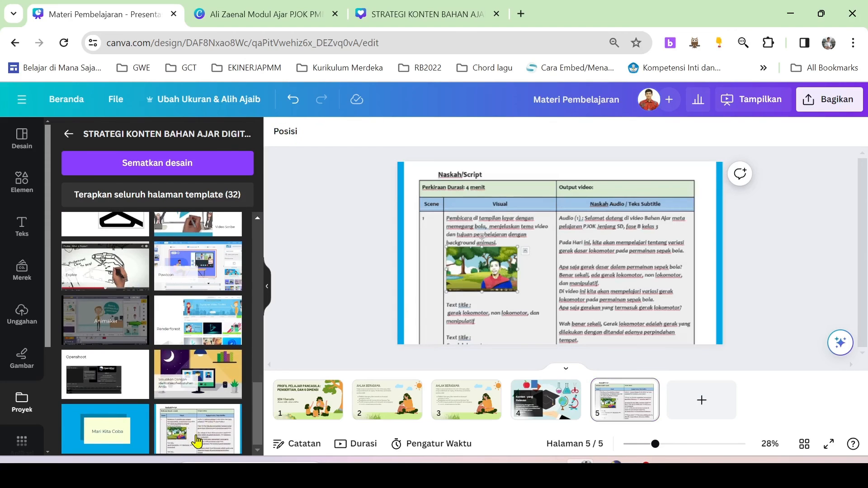
# Add page 6 and fill it with the "Jenis Bahan Ajar Digital" page from the same design
pyautogui.click(685, 385)
pyautogui.scroll(5, 148, 288)
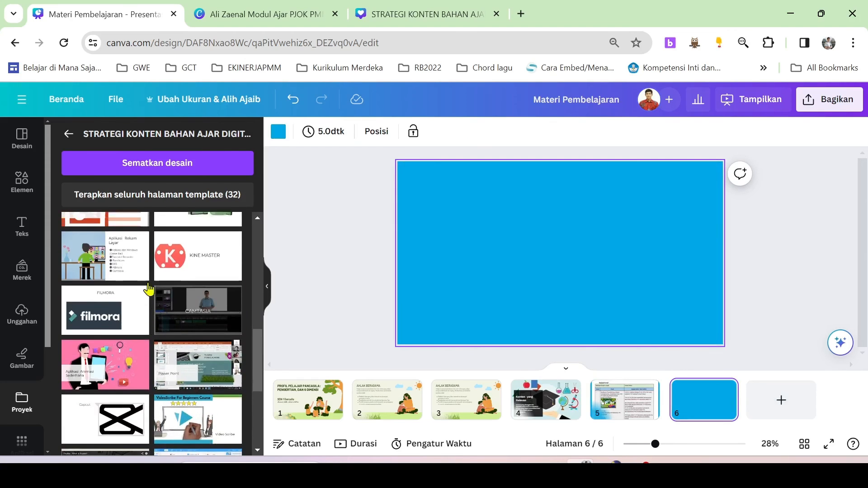
pyautogui.scroll(5, 148, 288)
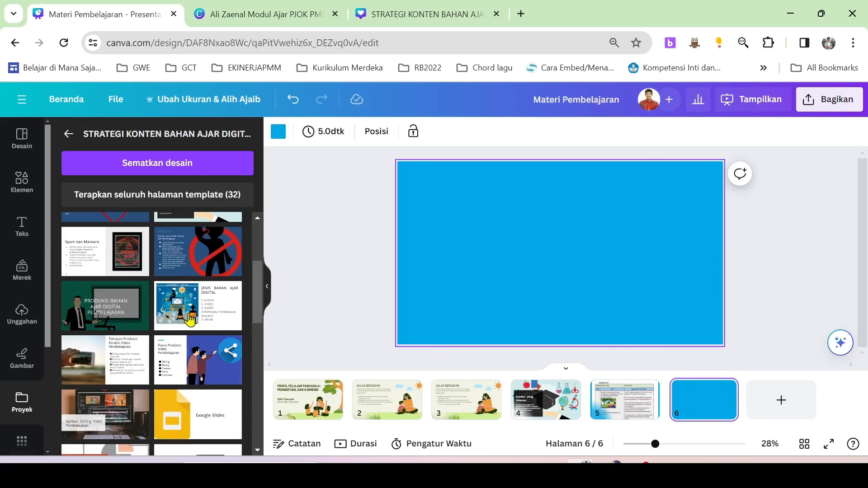
pyautogui.click(190, 320)
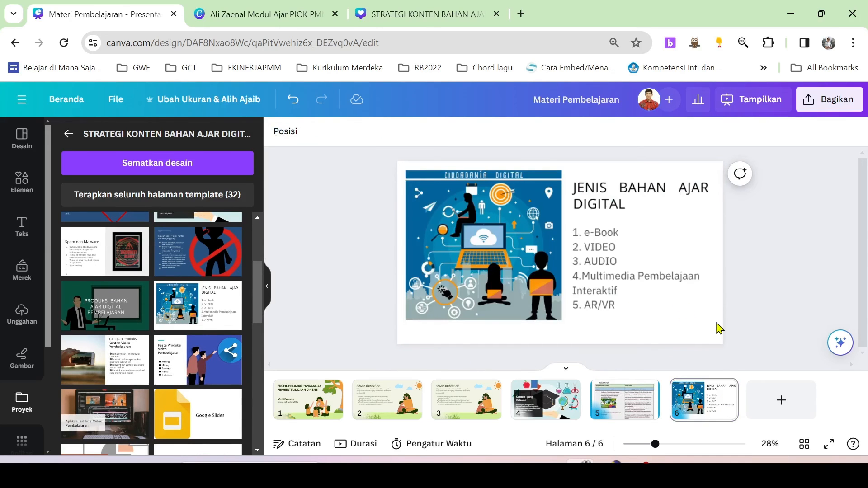